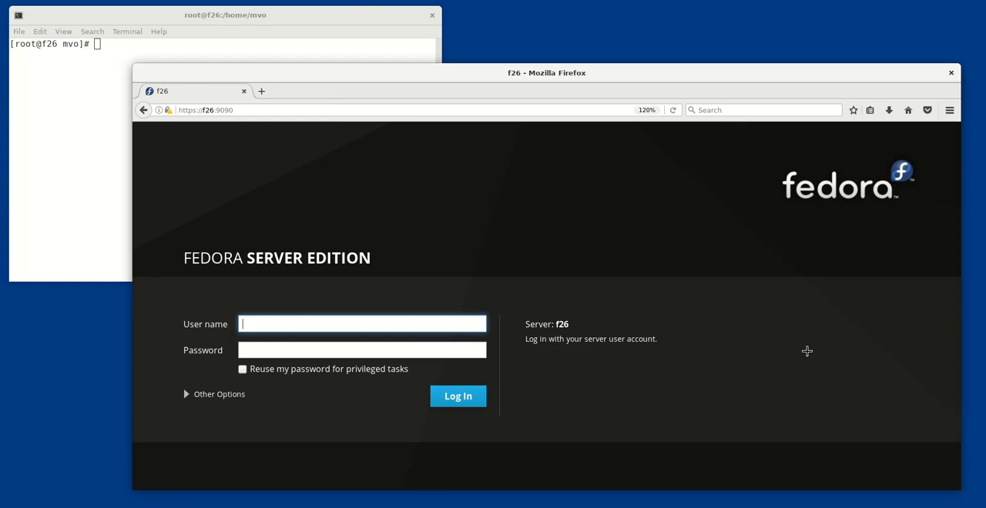
Log in to the f26 server as root from the Cockpit login page
{"action": "key", "text": "Tab"}
{"action": "type", "text": "••"}
{"action": "key", "text": "Return"}
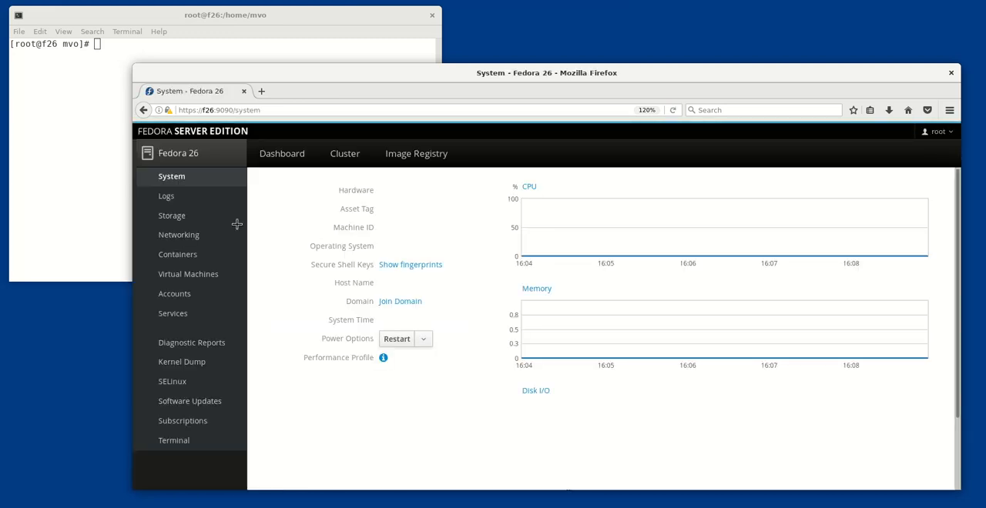
Go to the Storage overview from the Cockpit sidebar
{"action": "left_click", "coordinate": [171, 216]}
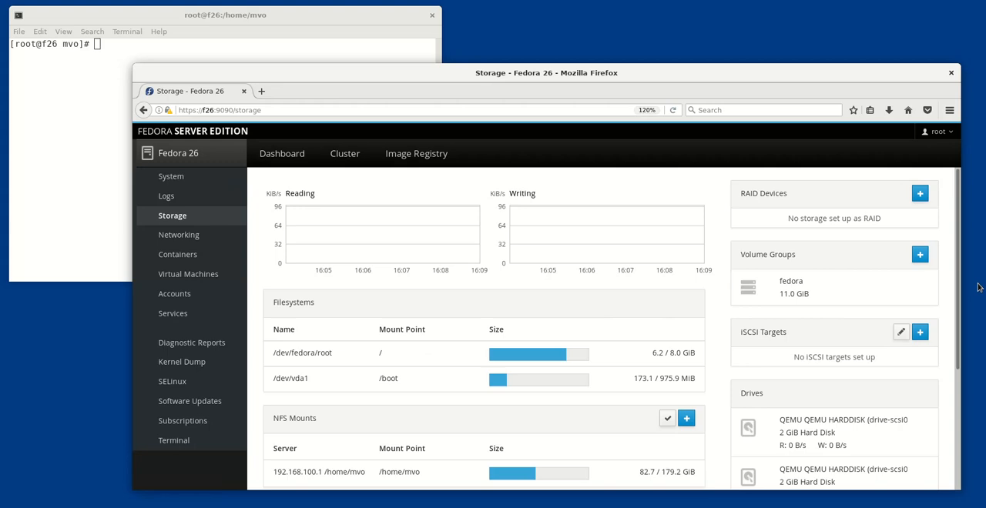
{"action": "scroll", "coordinate": [967, 288], "scroll_direction": "down", "scroll_amount": 2}
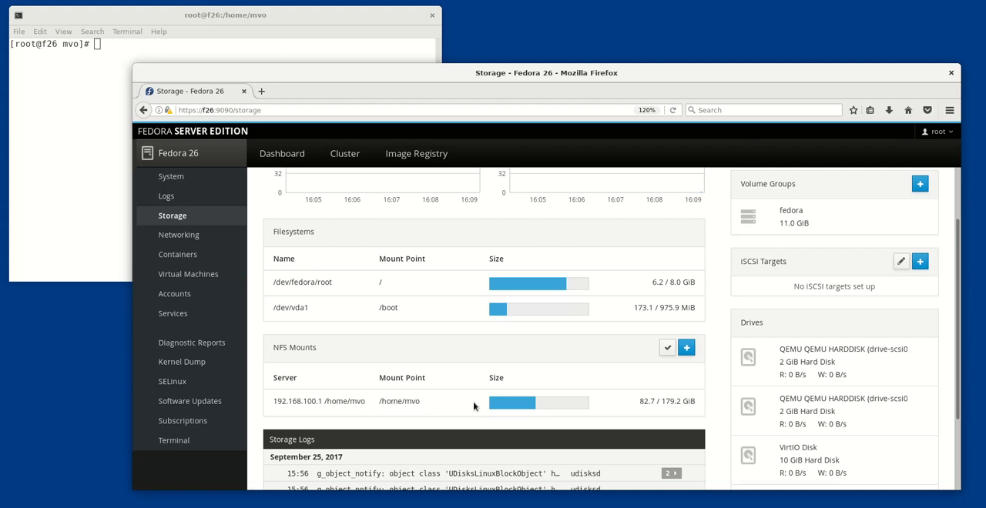
Add an NFS mount of 192.168.100.1:/home/foo at local mount point /home/foo
{"action": "left_click", "coordinate": [685, 349]}
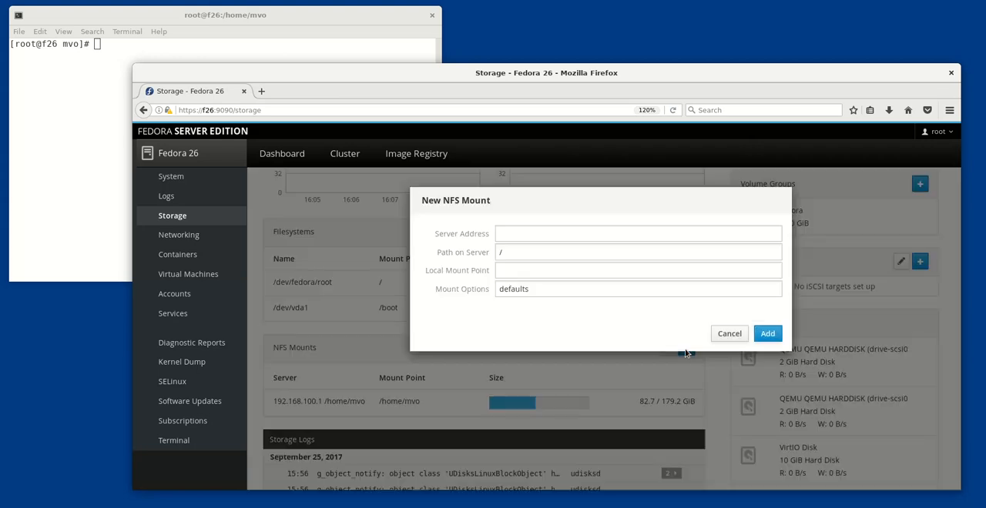
{"action": "left_click", "coordinate": [616, 235]}
{"action": "type", "text": "192.1"}
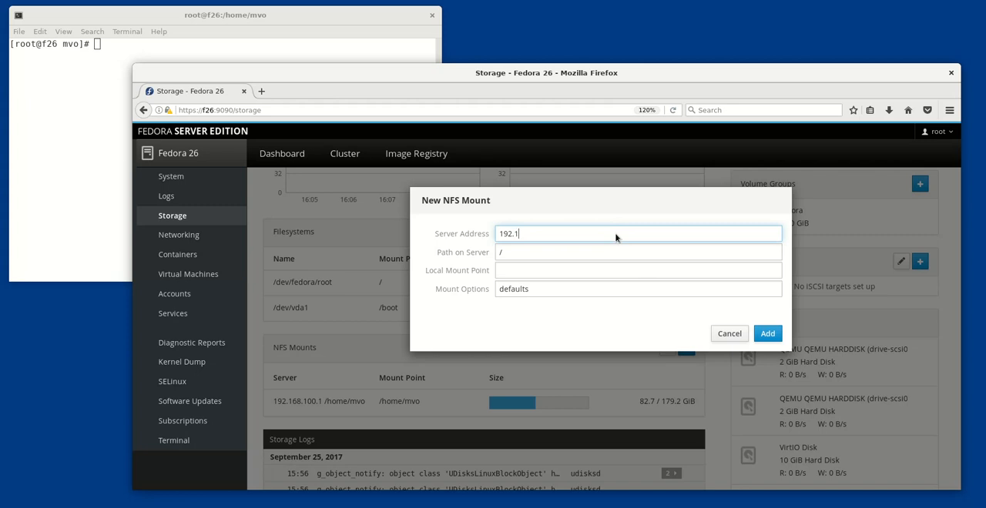
{"action": "type", "text": "68.100.1"}
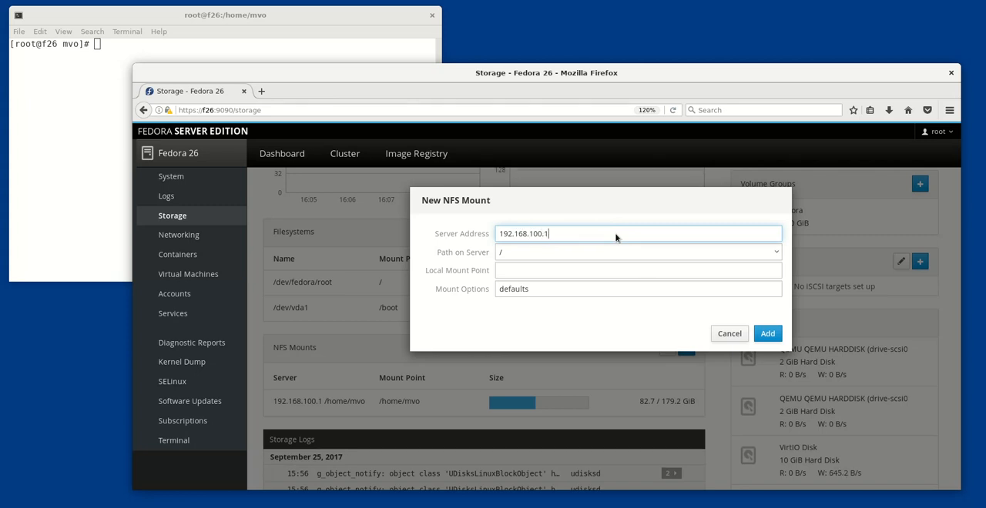
{"action": "left_click", "coordinate": [777, 253]}
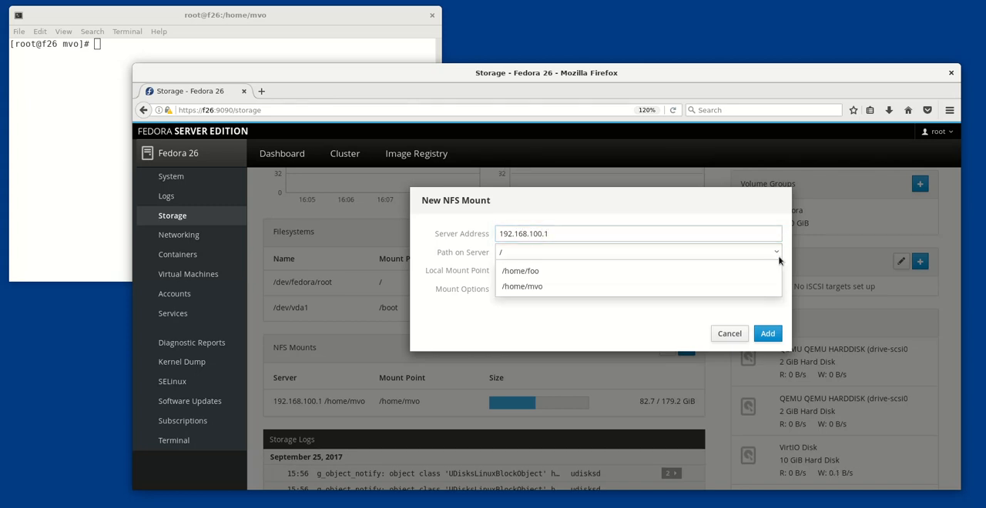
{"action": "left_click", "coordinate": [647, 271]}
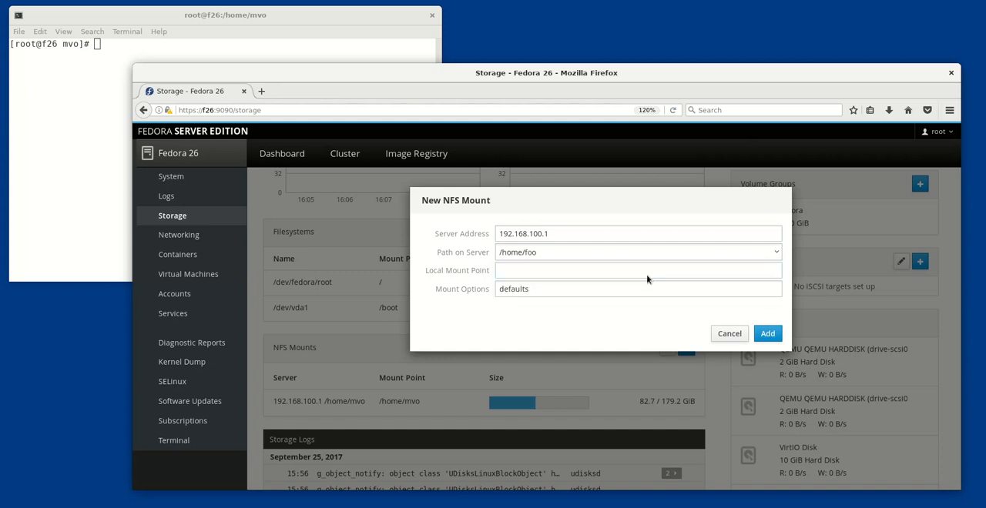
{"action": "left_click", "coordinate": [647, 274]}
{"action": "type", "text": "/home/foo"}
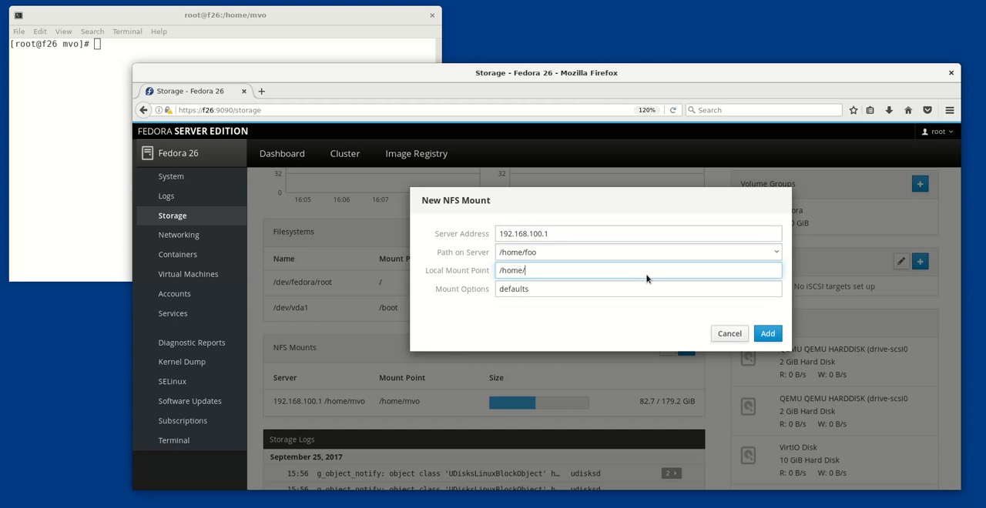
{"action": "left_click", "coordinate": [767, 333]}
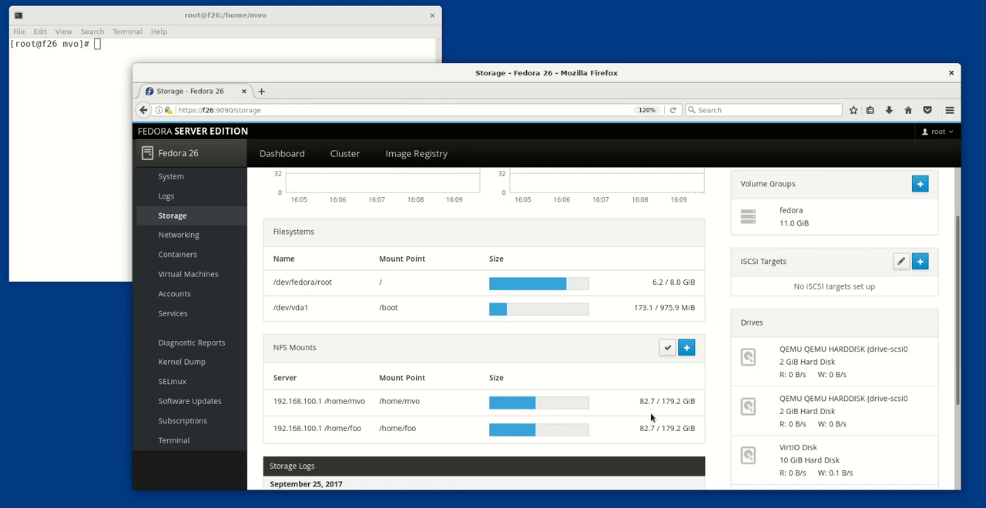
Reveal the management actions for the NFS mounts list
{"action": "left_click", "coordinate": [668, 348]}
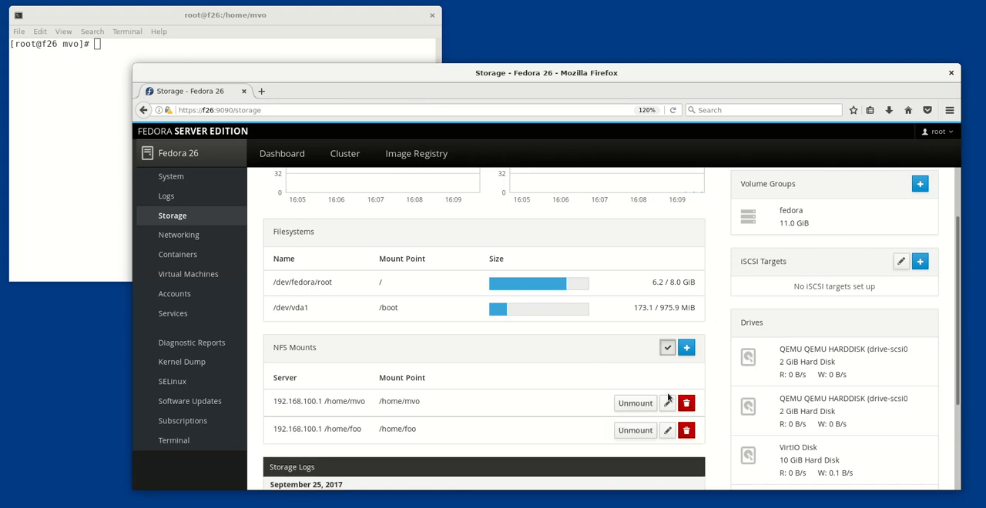
Change the /home/foo mount options from defaults to ro and apply
{"action": "left_click", "coordinate": [667, 430]}
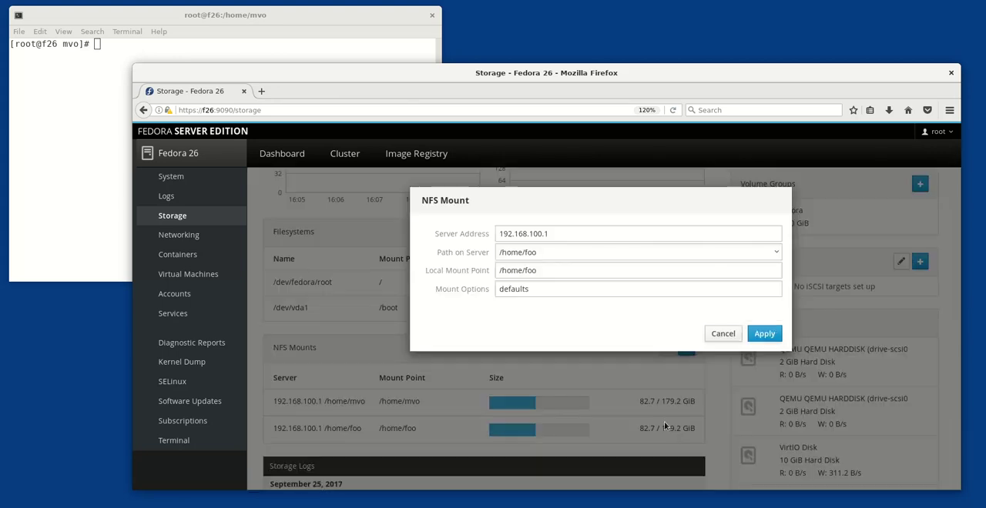
{"action": "left_click", "coordinate": [564, 293]}
{"action": "key", "text": "BackSpace"}
{"action": "key", "text": "BackSpace"}
{"action": "key", "text": "BackSpace"}
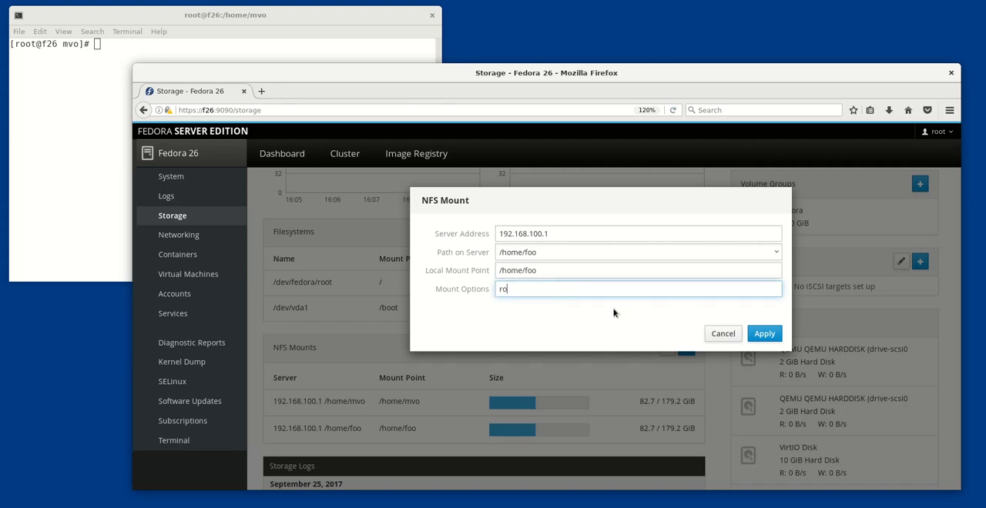
{"action": "left_click", "coordinate": [764, 333]}
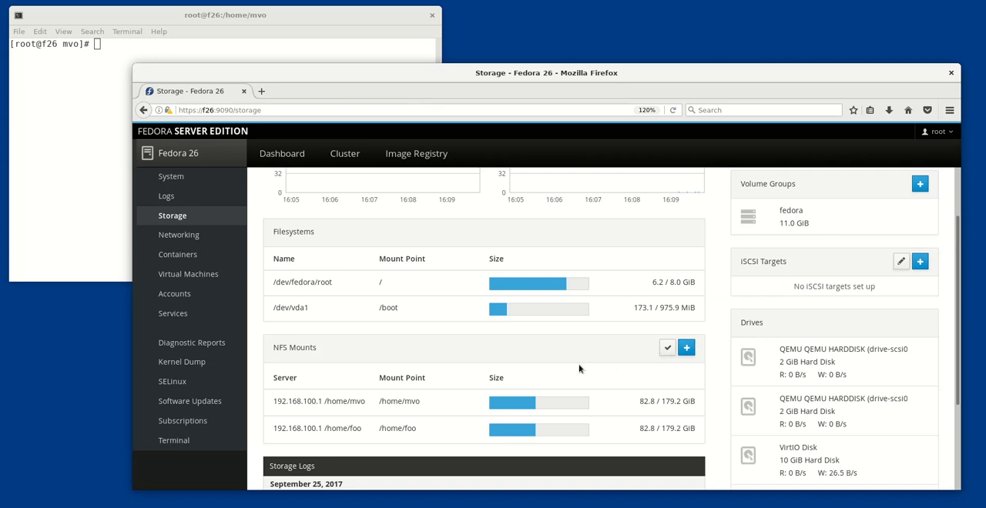
Unmount /home/foo and then mount it again from the NFS mounts list
{"action": "left_click", "coordinate": [667, 348]}
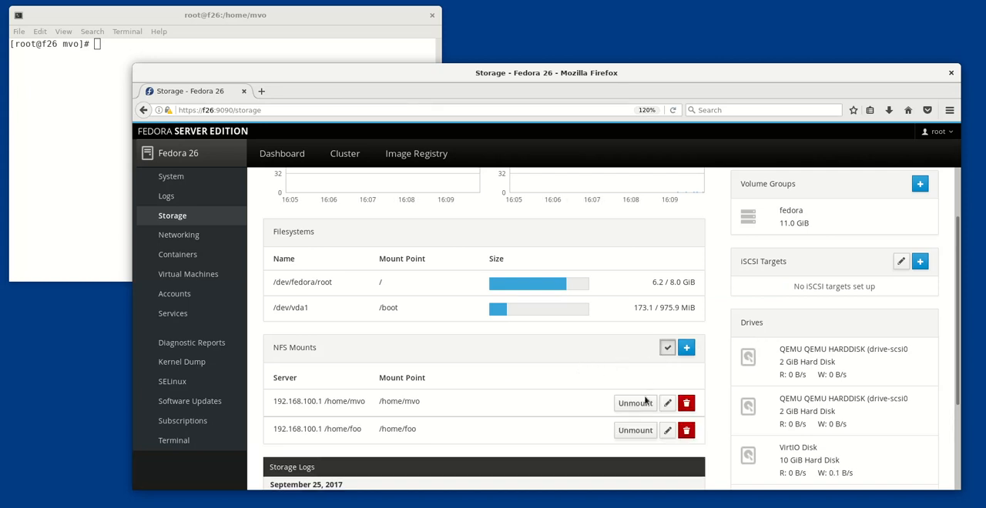
{"action": "left_click", "coordinate": [636, 430]}
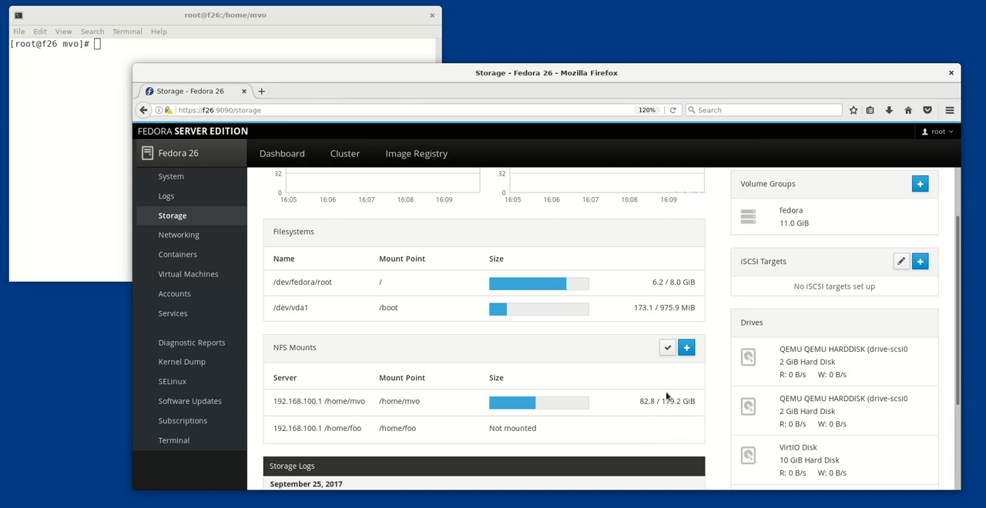
{"action": "left_click", "coordinate": [668, 349]}
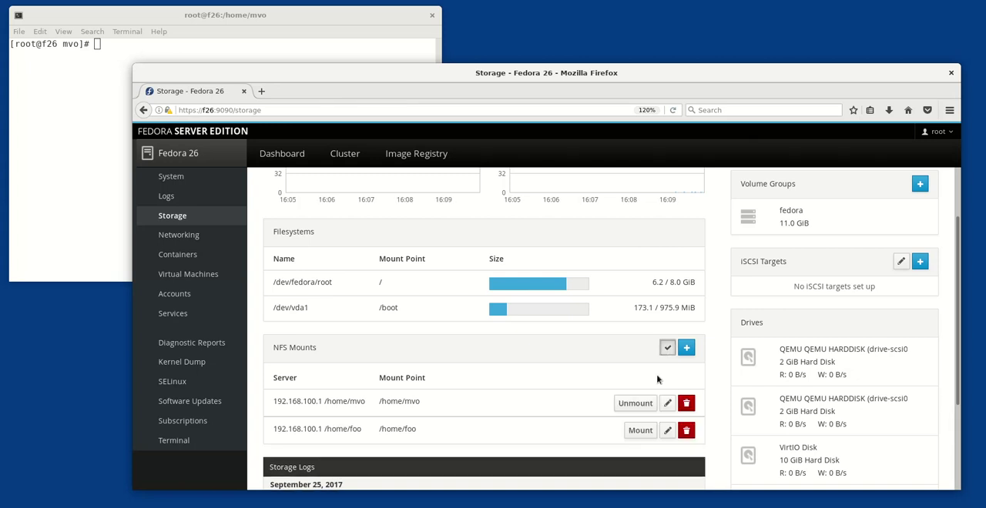
{"action": "left_click", "coordinate": [639, 431]}
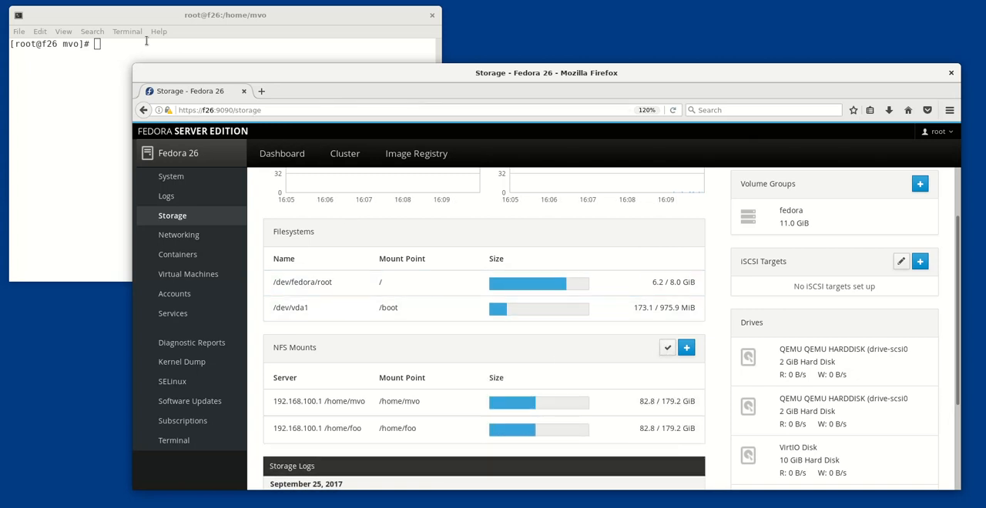
In the terminal, run cd /home/foo so the root shell uses the mount
{"action": "left_click", "coordinate": [73, 113]}
{"action": "type", "text": "cd /home"}
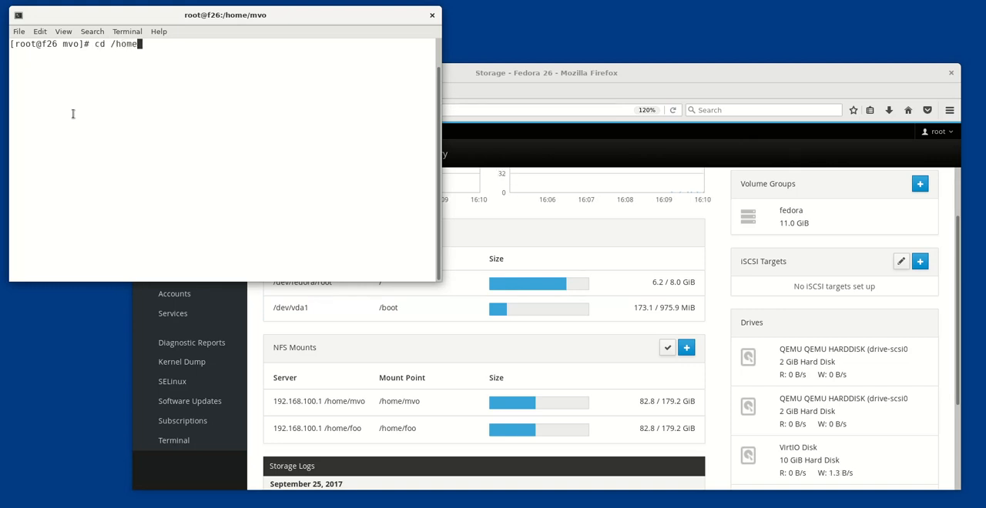
{"action": "type", "text": "/foo"}
{"action": "key", "text": "Return"}
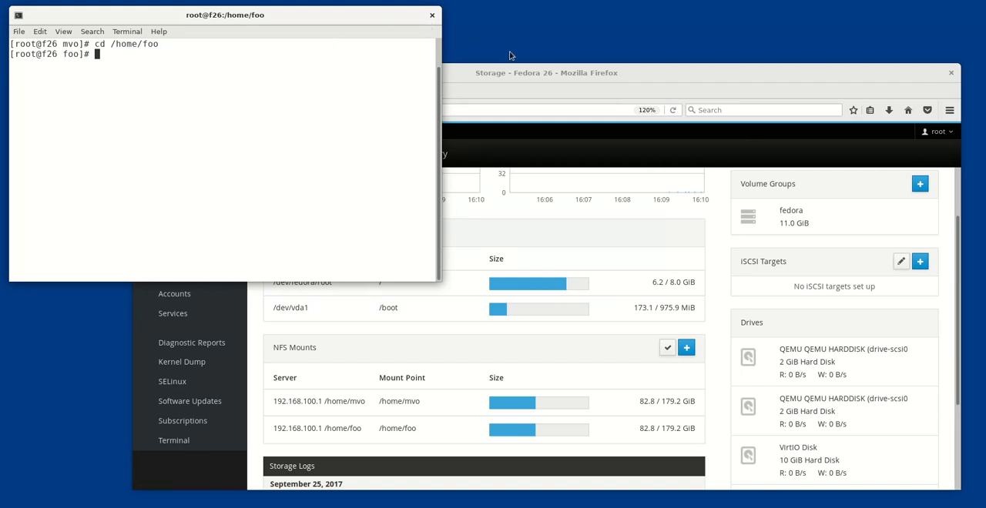
Unmount the busy /home/foo, choosing Stop and unmount to end the blocking session
{"action": "left_click", "coordinate": [526, 74]}
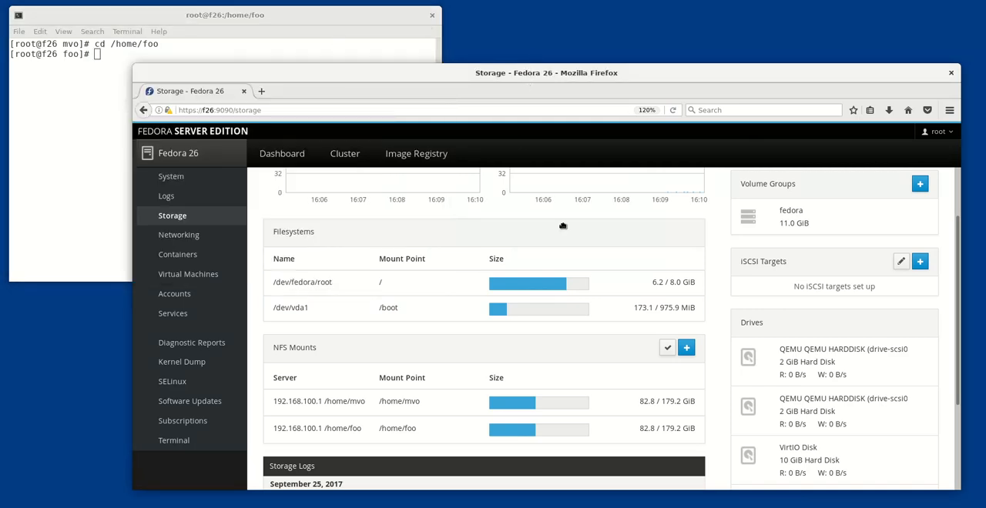
{"action": "left_click", "coordinate": [668, 348]}
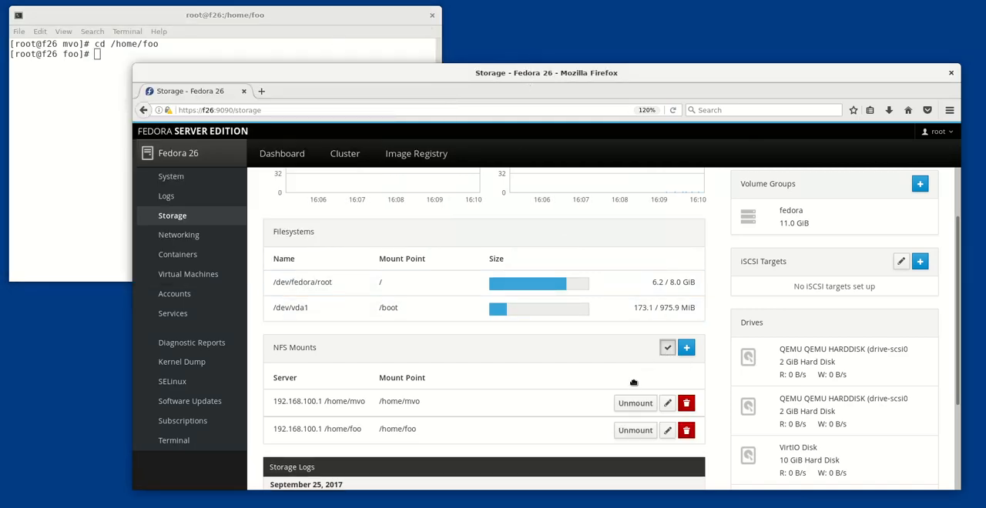
{"action": "left_click", "coordinate": [635, 430]}
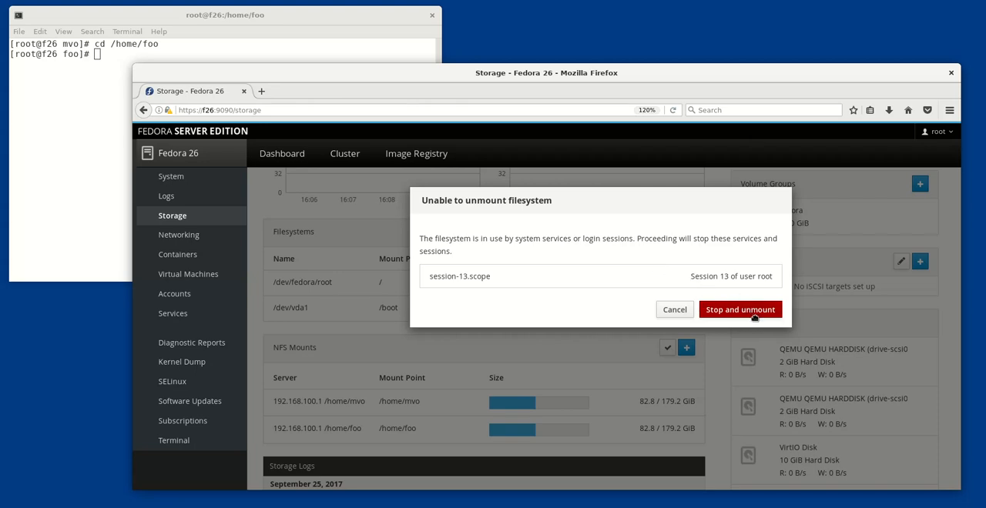
{"action": "left_click", "coordinate": [740, 309]}
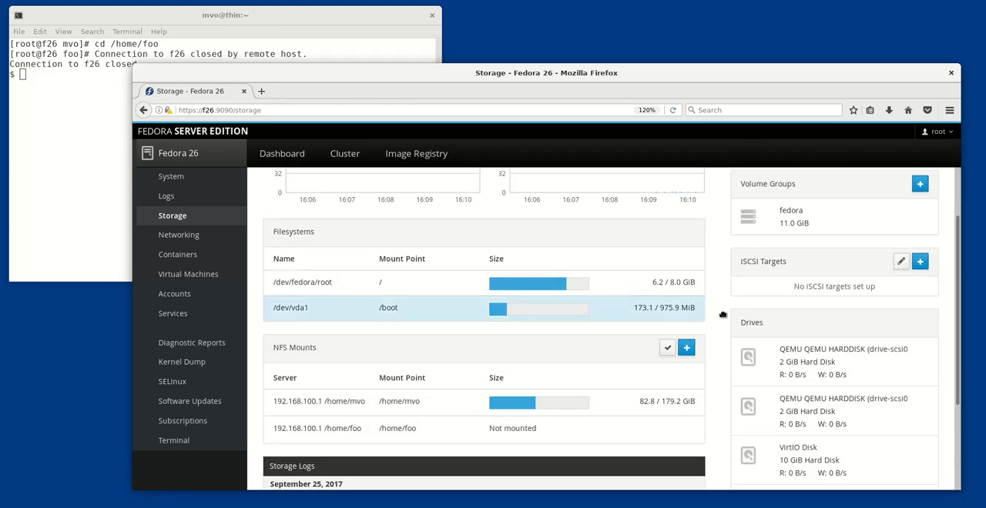
{"action": "left_click", "coordinate": [95, 174]}
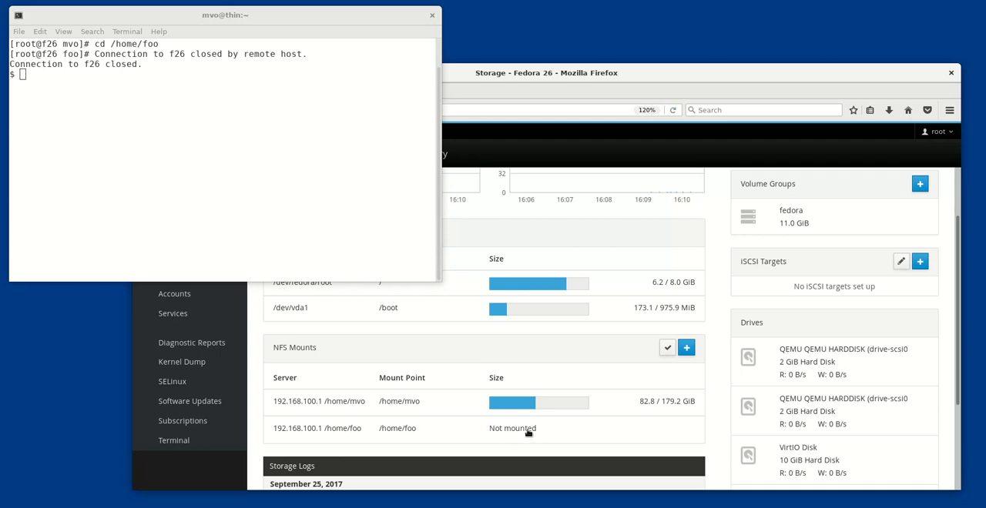
Delete the /home/foo NFS mount, leaving only /home/mvo listed
{"action": "left_click", "coordinate": [669, 348]}
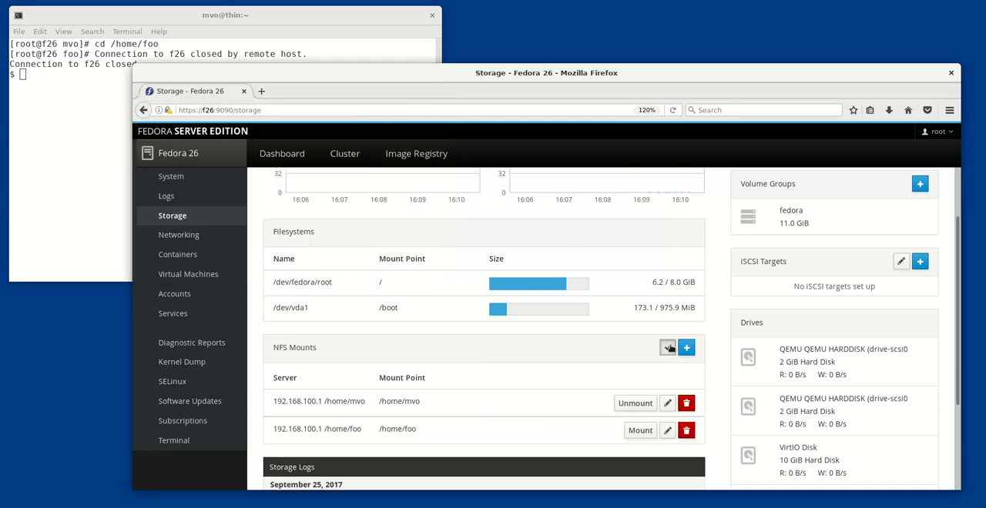
{"action": "left_click", "coordinate": [685, 429]}
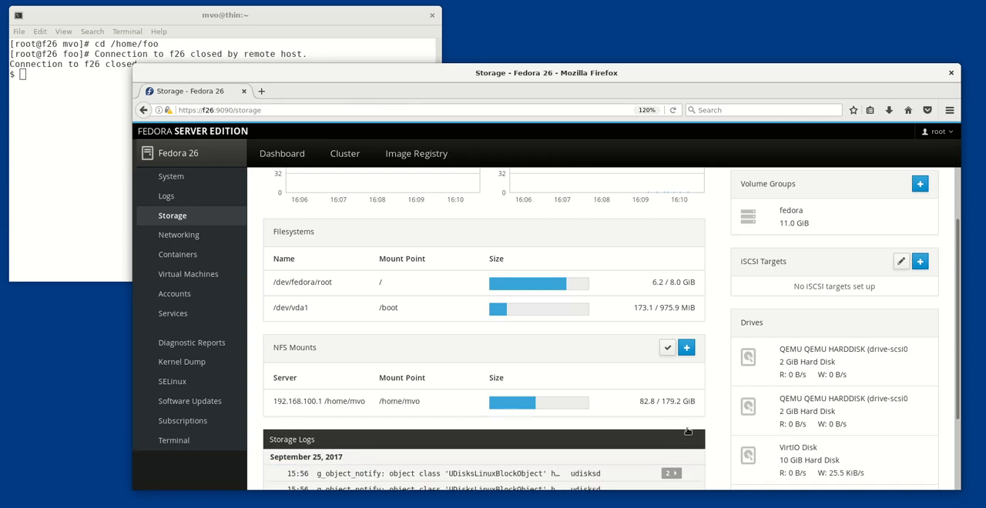